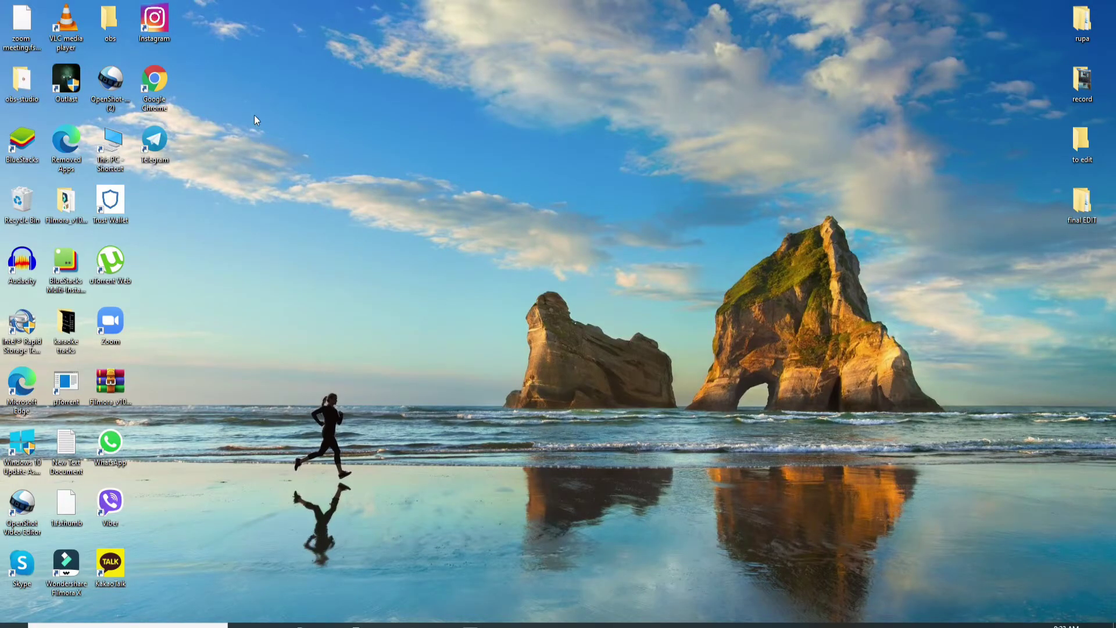
Launch Google Chrome and load att.com by entering 'att' in the address bar
double_click(155, 81)
left_click(163, 30)
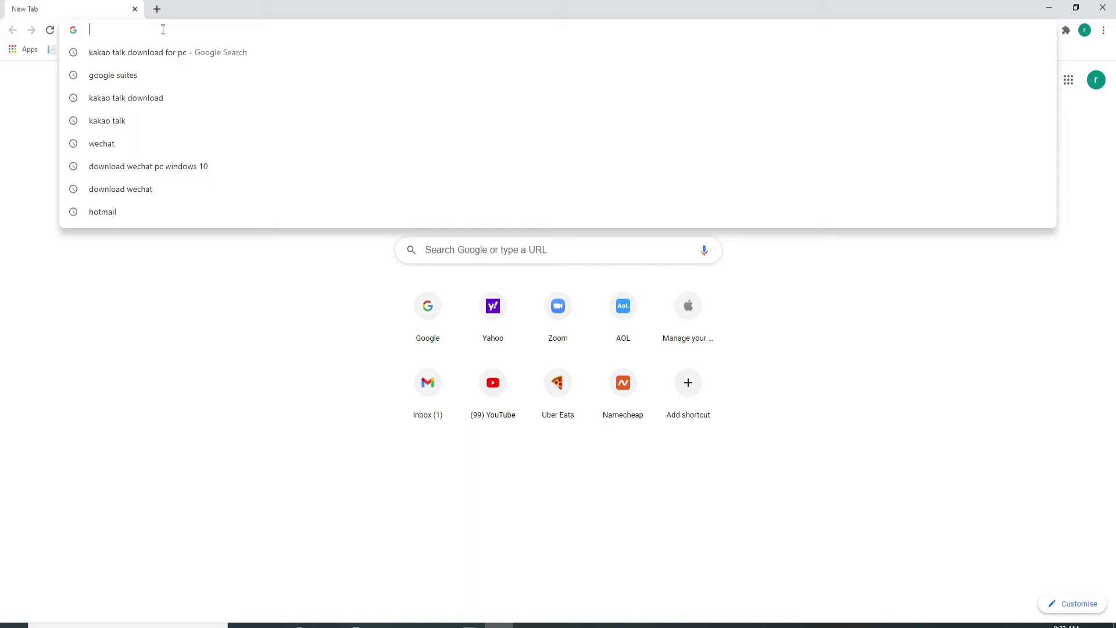
type("att")
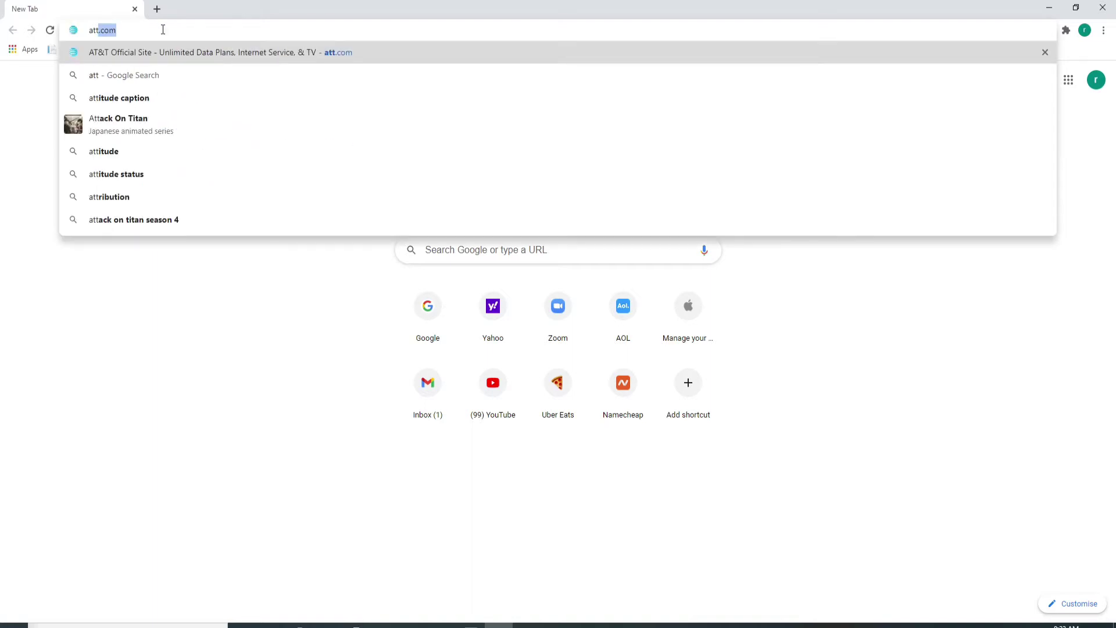
key("Return")
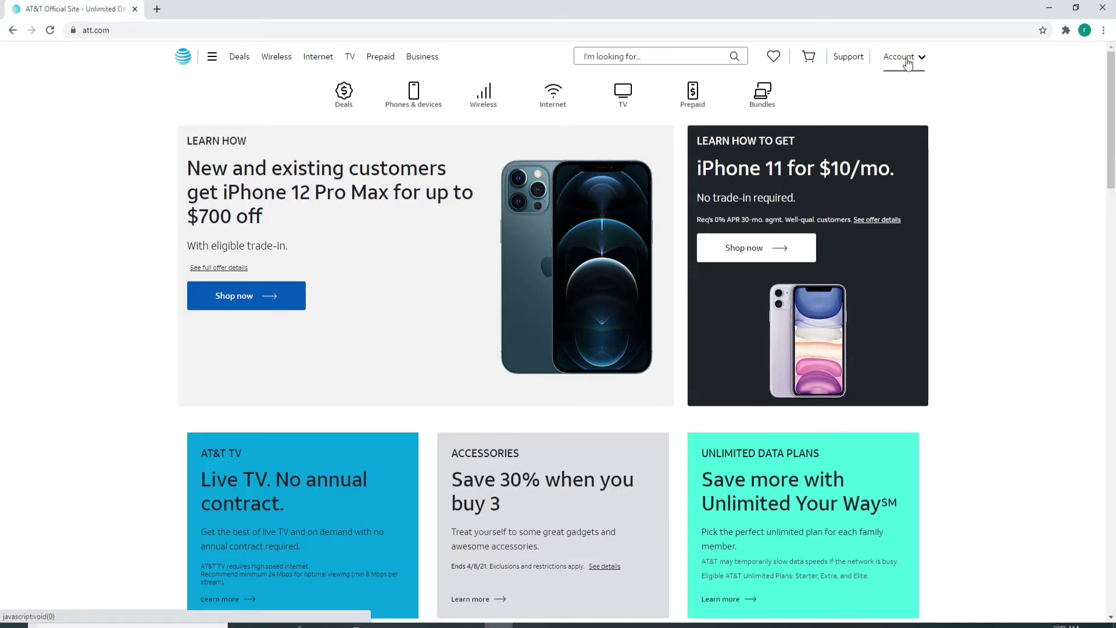
Choose Sign in from the Account menu to reach the myAT&T sign-in page
left_click(907, 61)
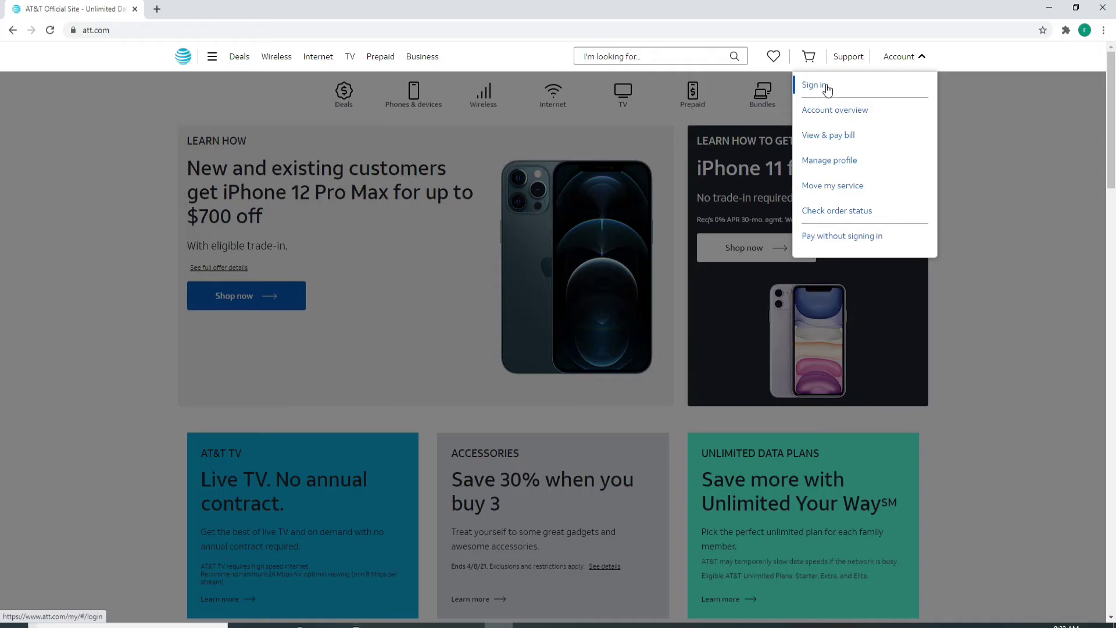
left_click(817, 91)
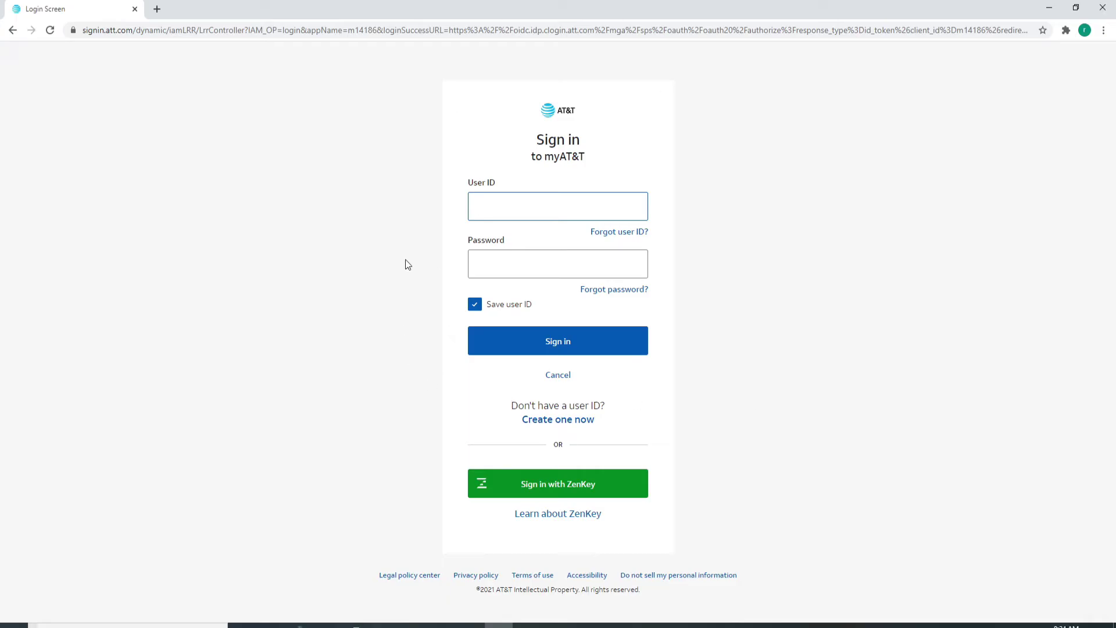
Autofill the saved user ID on the sign-in page, then follow the 'Forgot password?' link
left_click(520, 208)
key("Down")
key("Return")
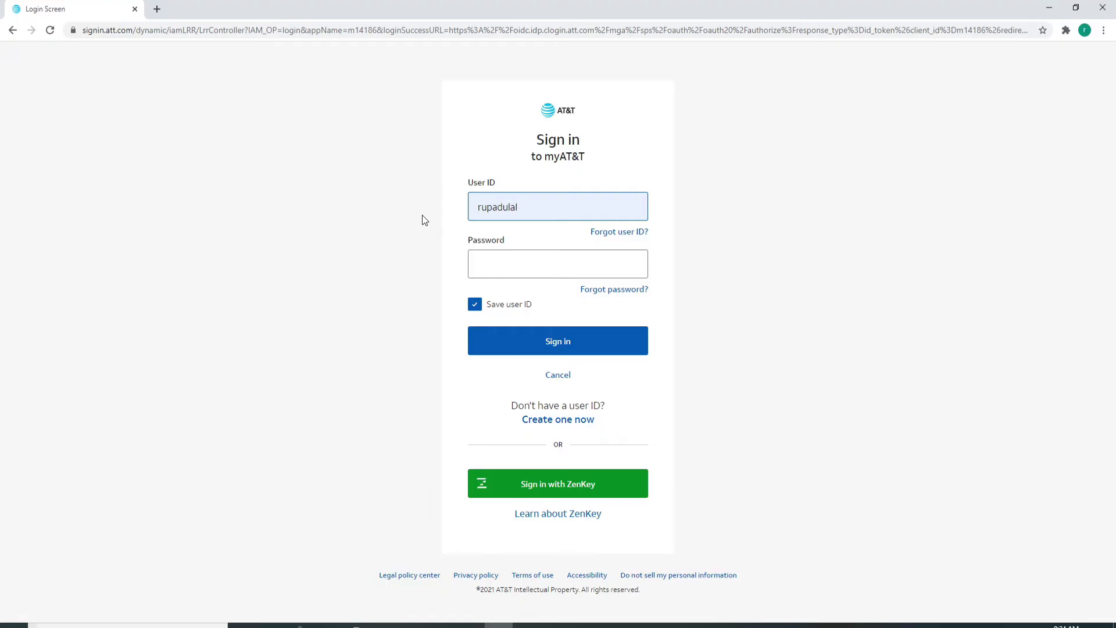
left_click(507, 261)
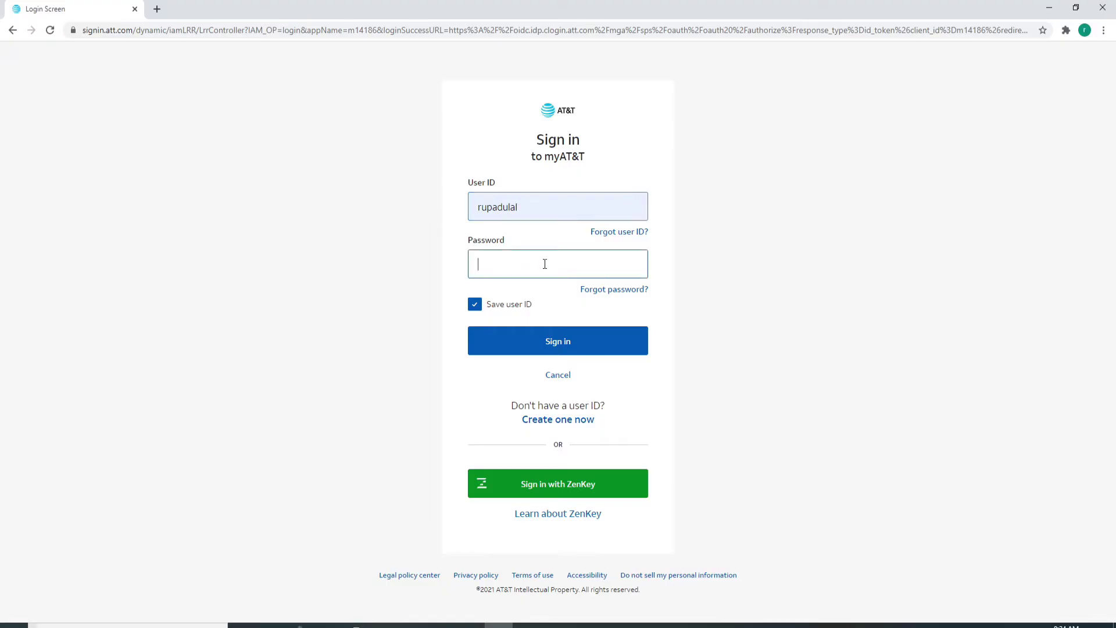
left_click(608, 299)
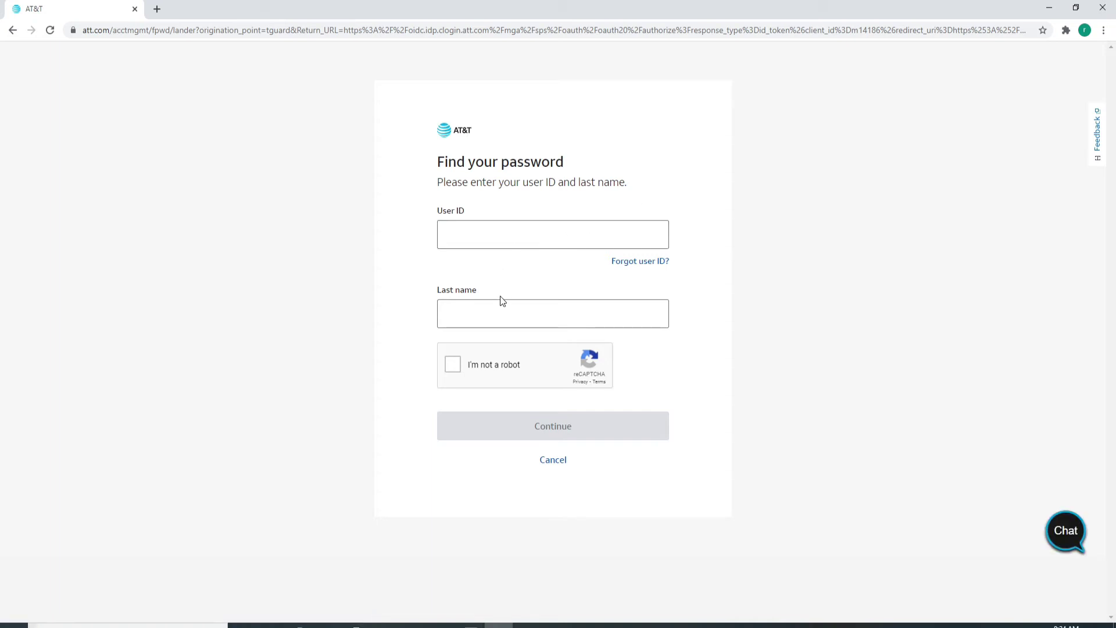
Autofill the saved user ID and last name, then tick the reCAPTCHA 'not a robot' checkbox
left_click(477, 235)
left_click(488, 266)
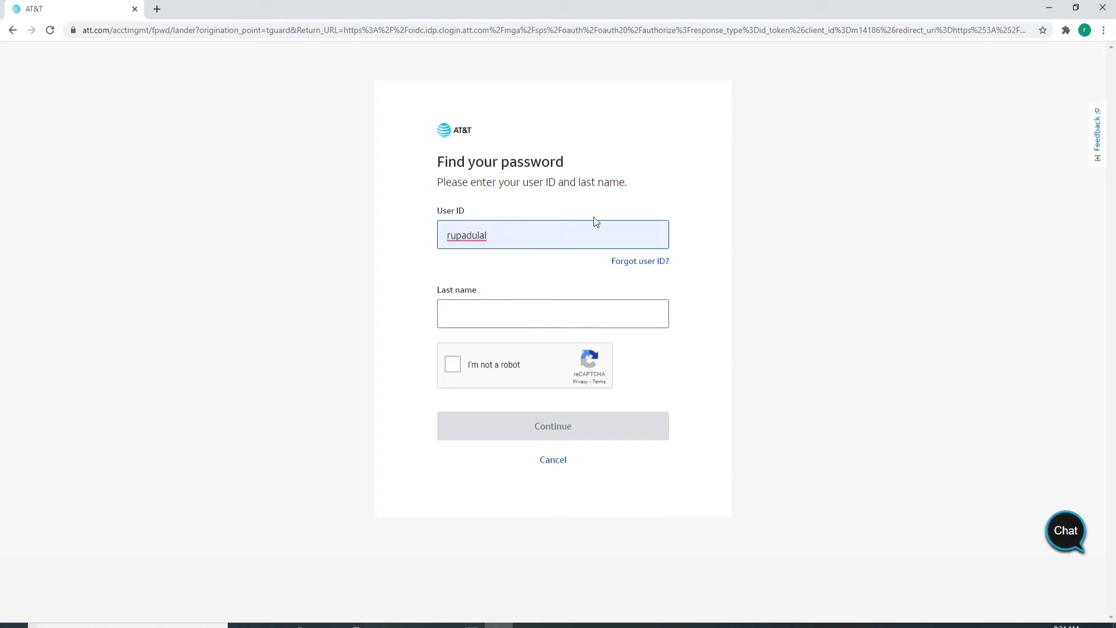
left_click(486, 309)
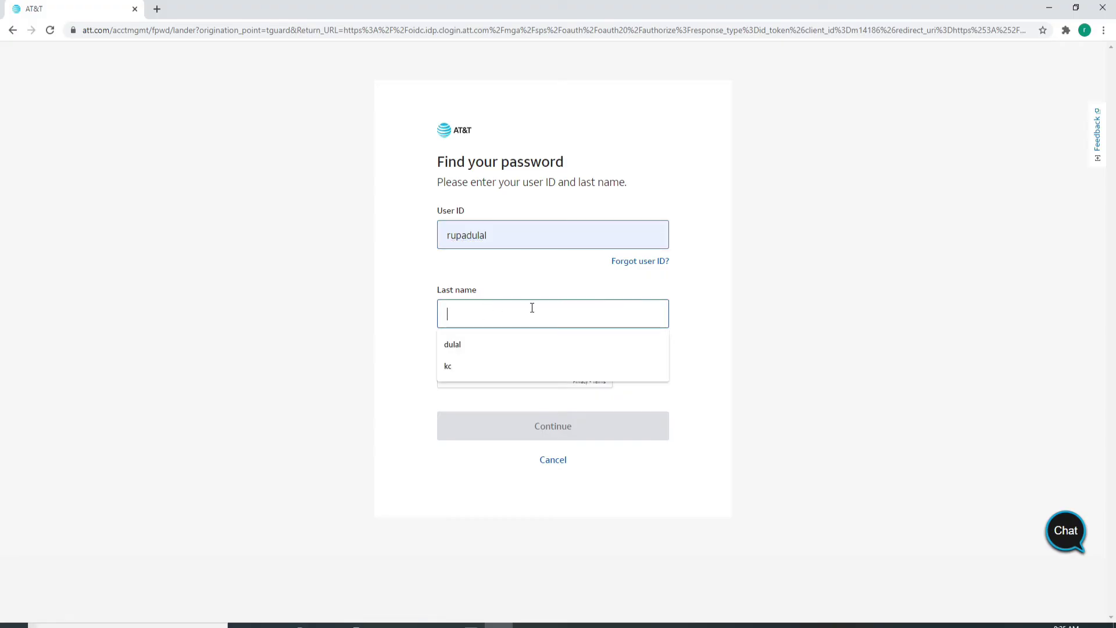
left_click(452, 343)
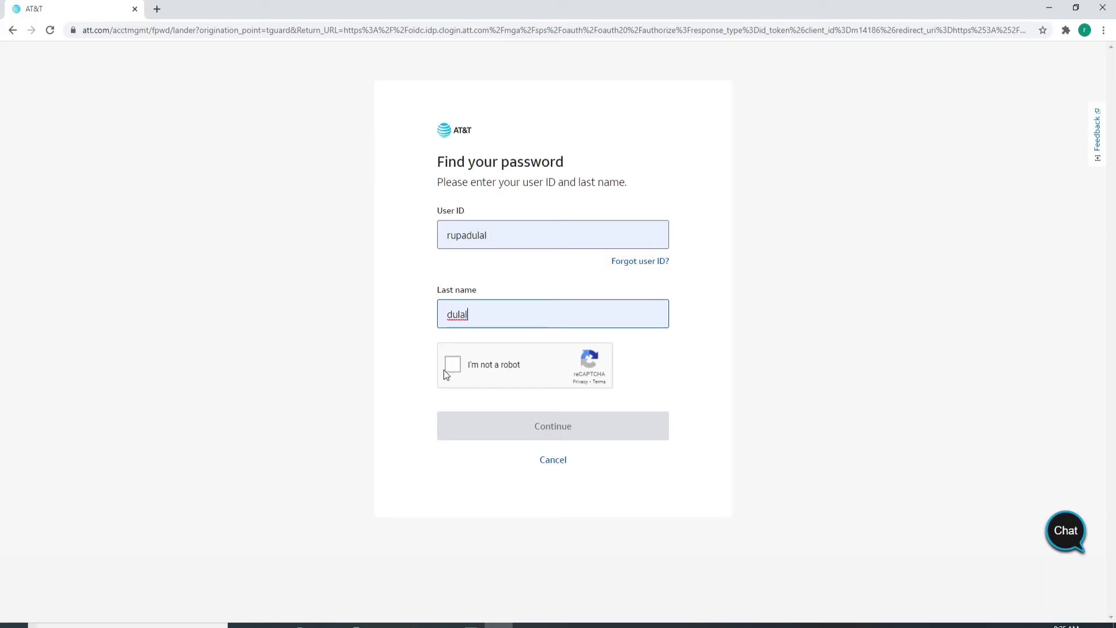
left_click(452, 366)
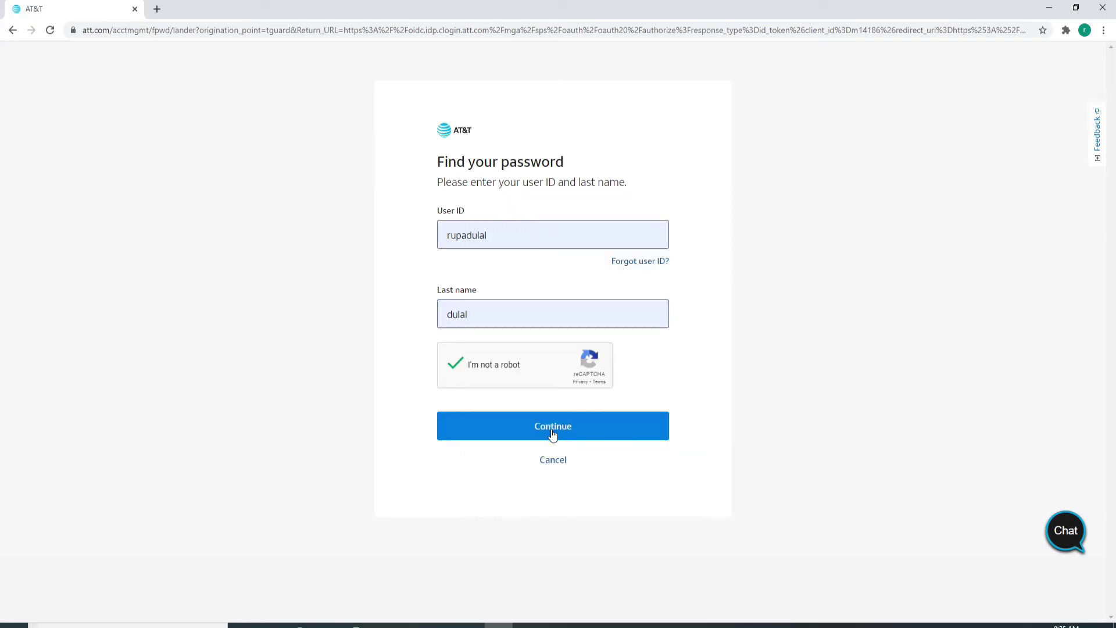